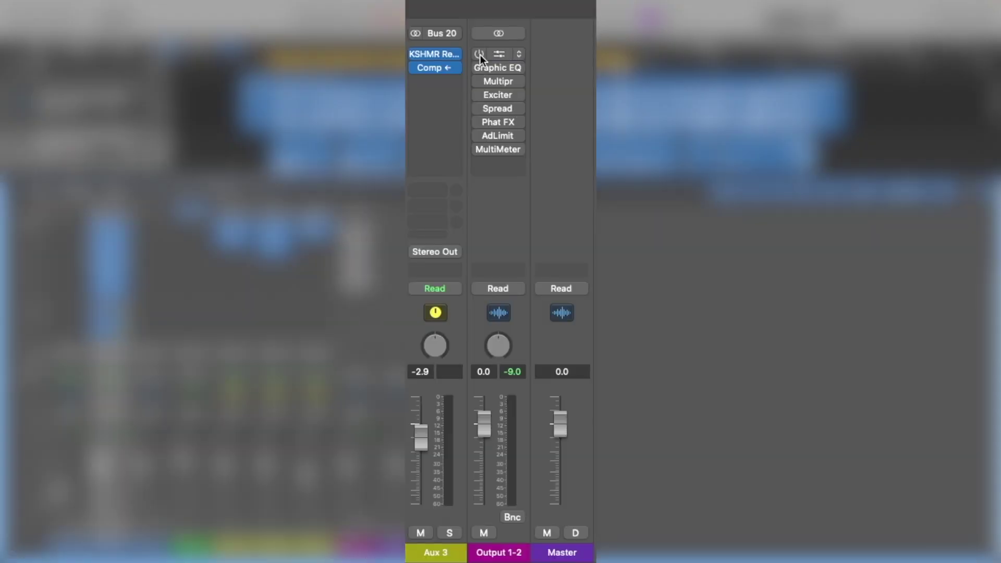
Step: Switch on the plug-ins on Output 1-2 and play the song through the mastering chain
{"action": "left_click_drag", "start_coordinate": [480, 54], "coordinate": [480, 108]}
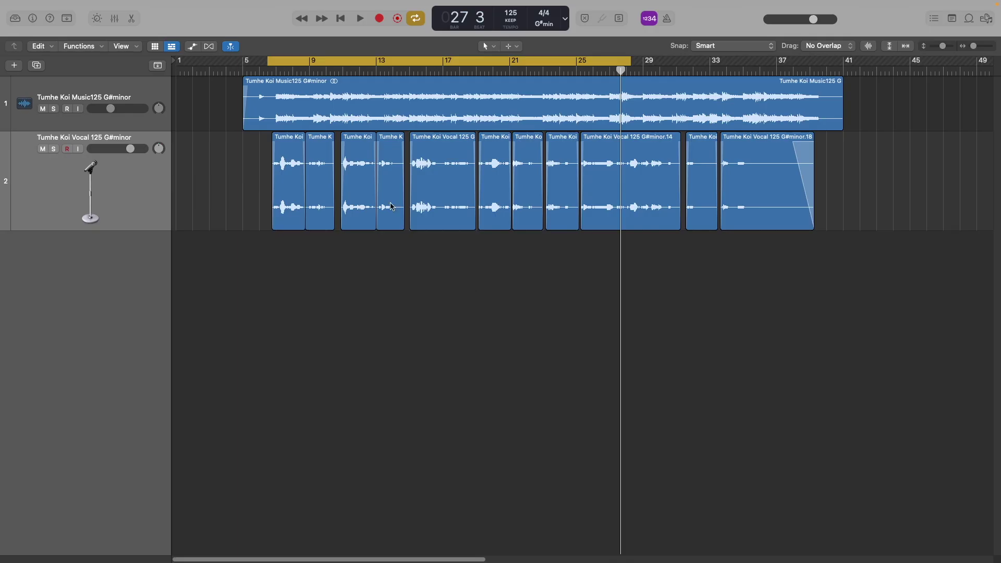
{"action": "key", "text": "space"}
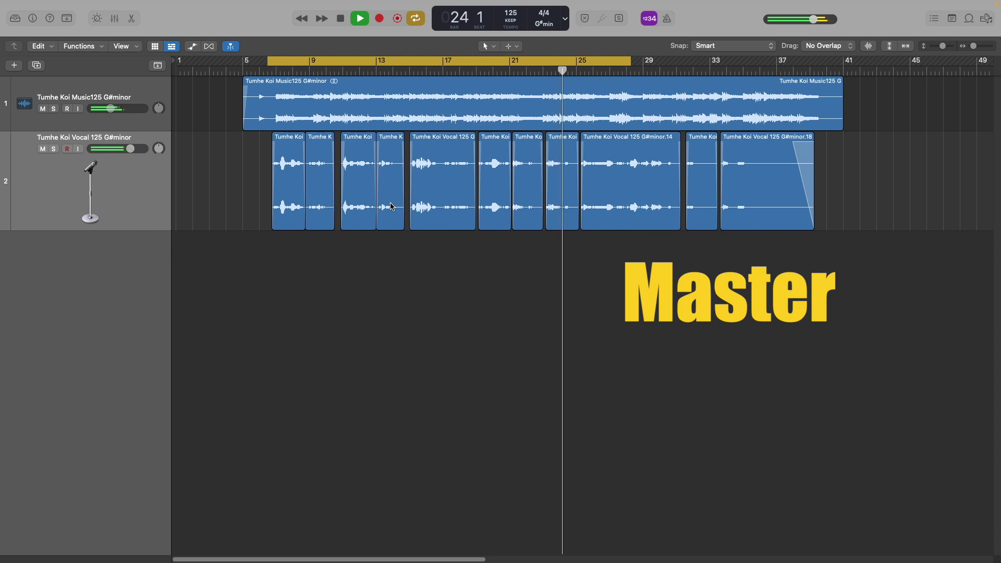
{"action": "key", "text": "space"}
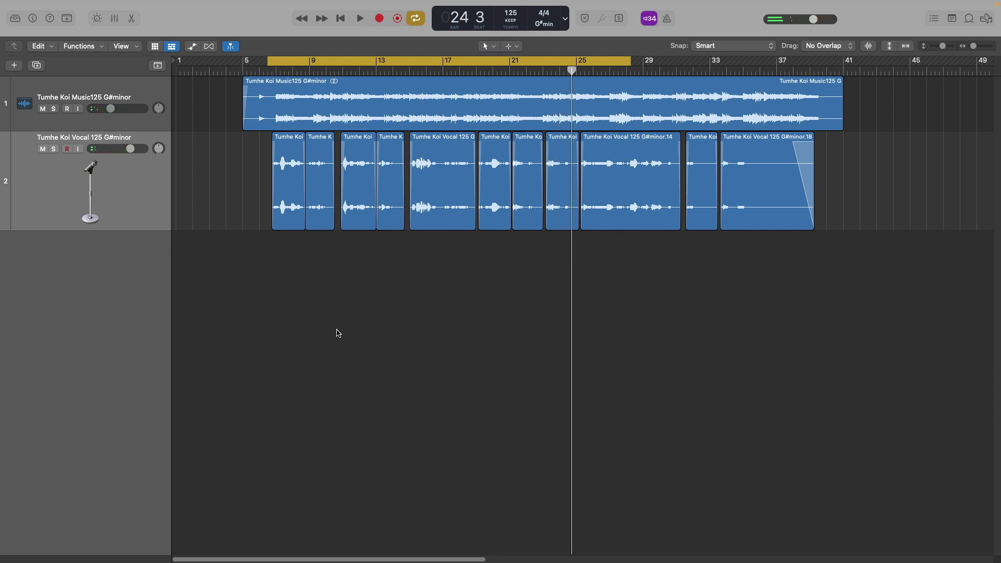
Step: Show the vocal track's channel strip, enable its Noise Gate and review the gate settings
{"action": "key", "text": "x"}
{"action": "key", "text": "i"}
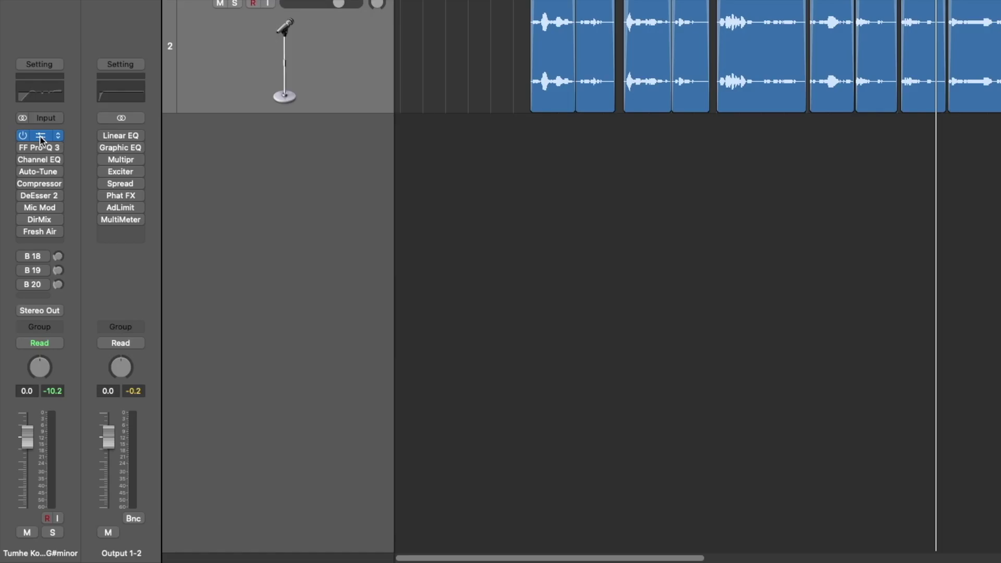
{"action": "left_click", "coordinate": [28, 247]}
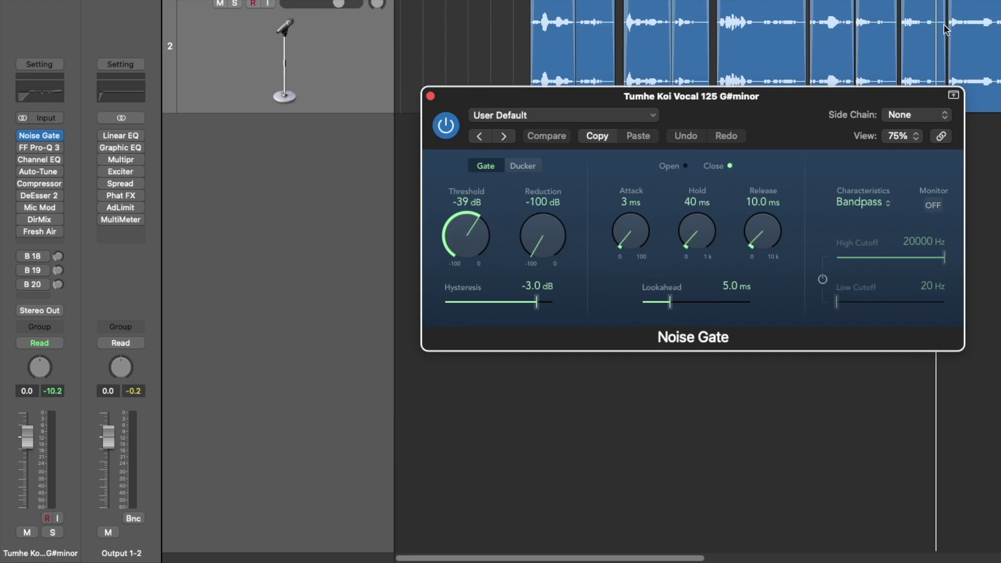
{"action": "left_click", "coordinate": [431, 96]}
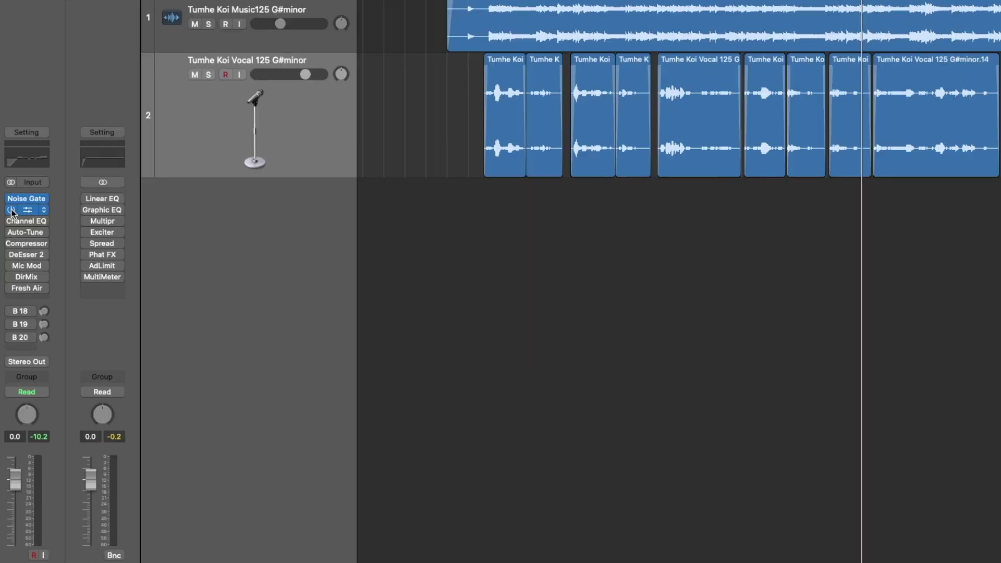
Step: Enable FF Pro-Q 3 and Channel EQ on the vocal track, reviewing the settings of both equalizers
{"action": "left_click", "coordinate": [25, 210]}
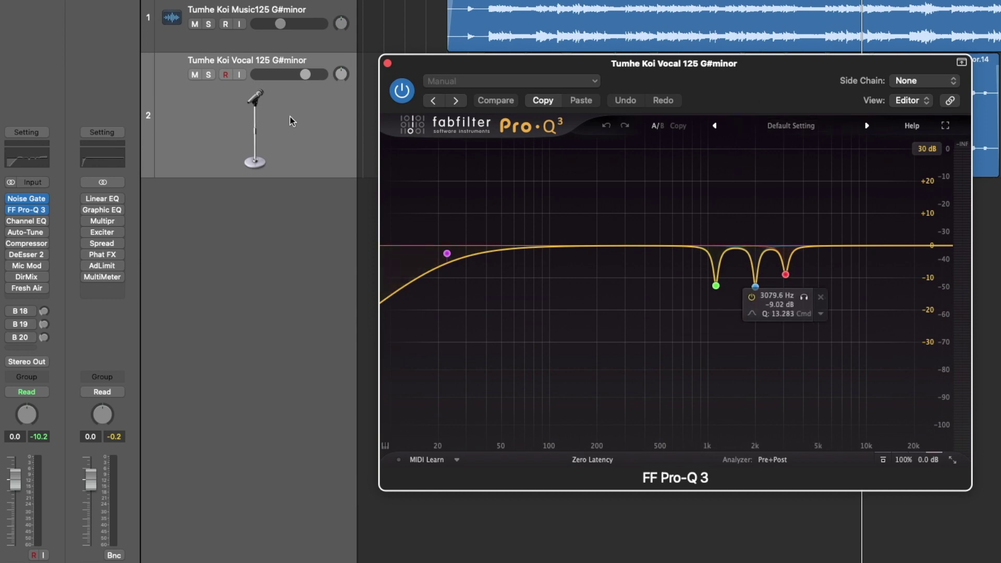
{"action": "left_click", "coordinate": [388, 63]}
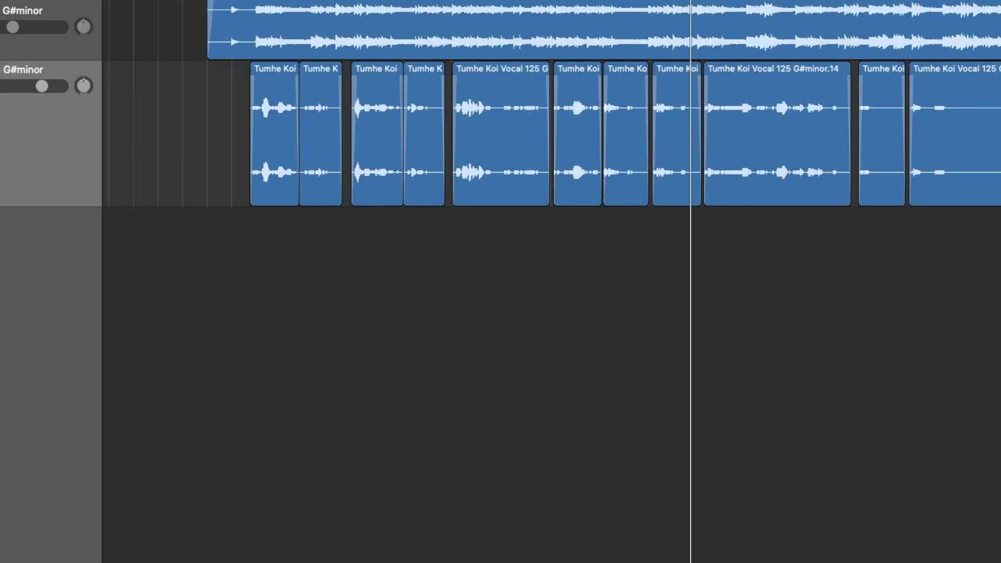
{"action": "left_click", "coordinate": [26, 221]}
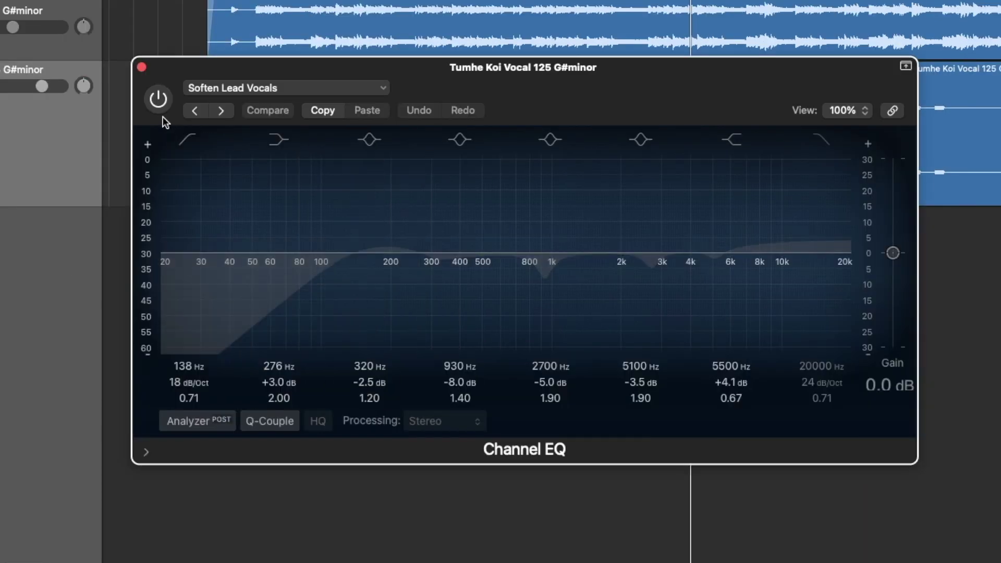
{"action": "left_click", "coordinate": [158, 99]}
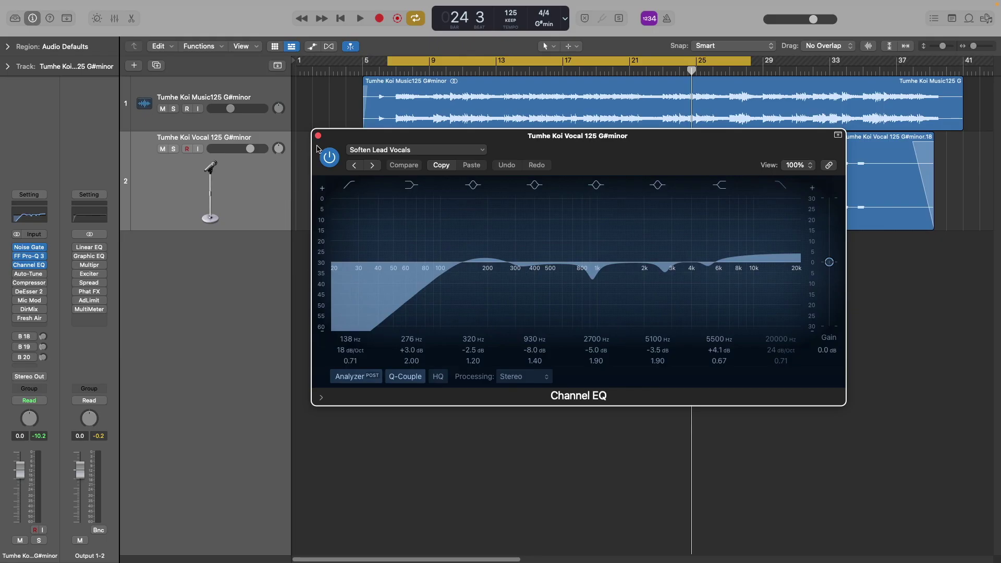
{"action": "left_click", "coordinate": [318, 136]}
Step: Enable Auto-Tune on the vocal track and review its key, scale and retune settings
{"action": "left_click", "coordinate": [17, 274]}
{"action": "left_click", "coordinate": [31, 274]}
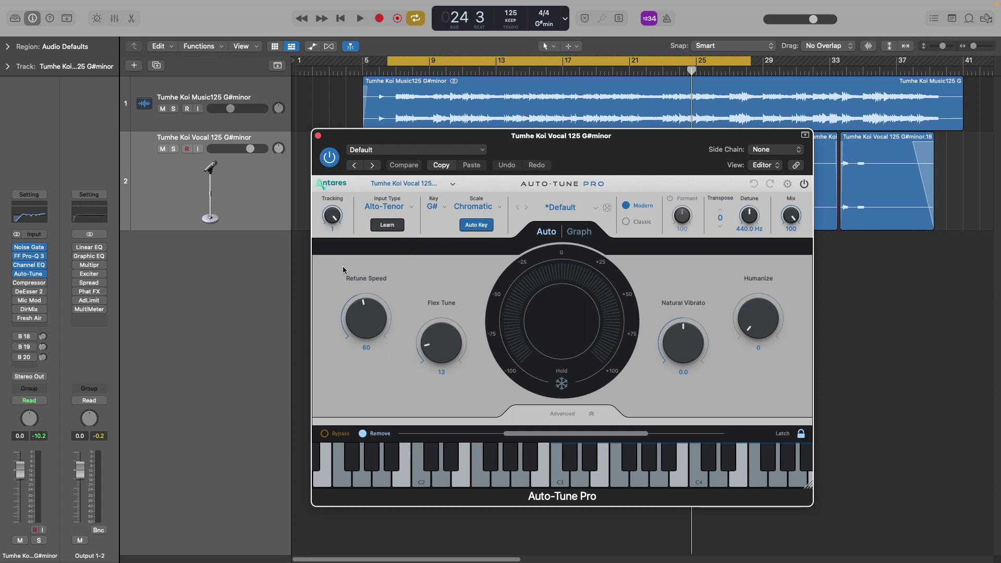
{"action": "left_click", "coordinate": [318, 136]}
Step: Enable the Compressor and DeEsser 2 on the vocal track, reviewing their settings and listening to the playback
{"action": "left_click", "coordinate": [29, 283]}
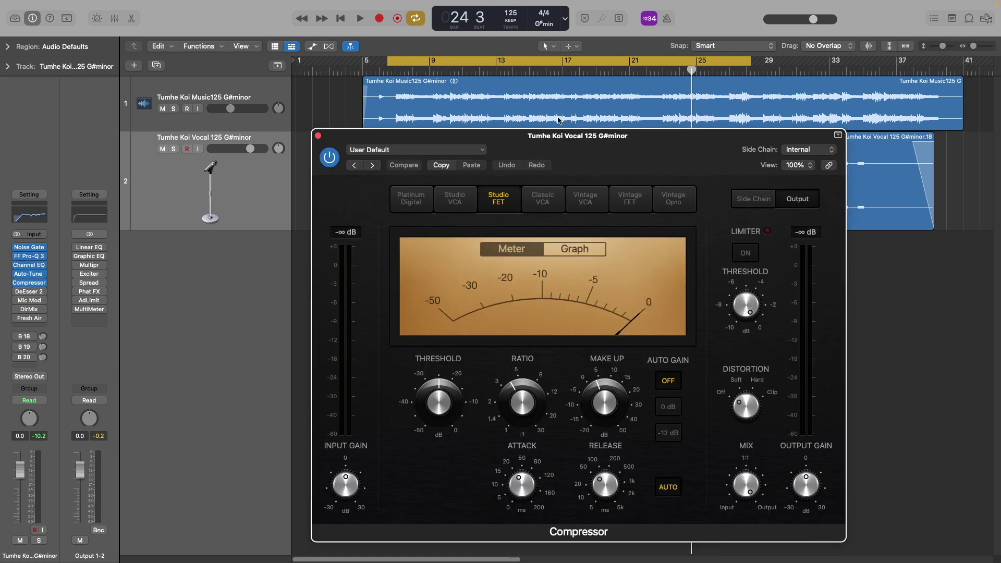
{"action": "left_click_drag", "start_coordinate": [634, 150], "coordinate": [593, 208]}
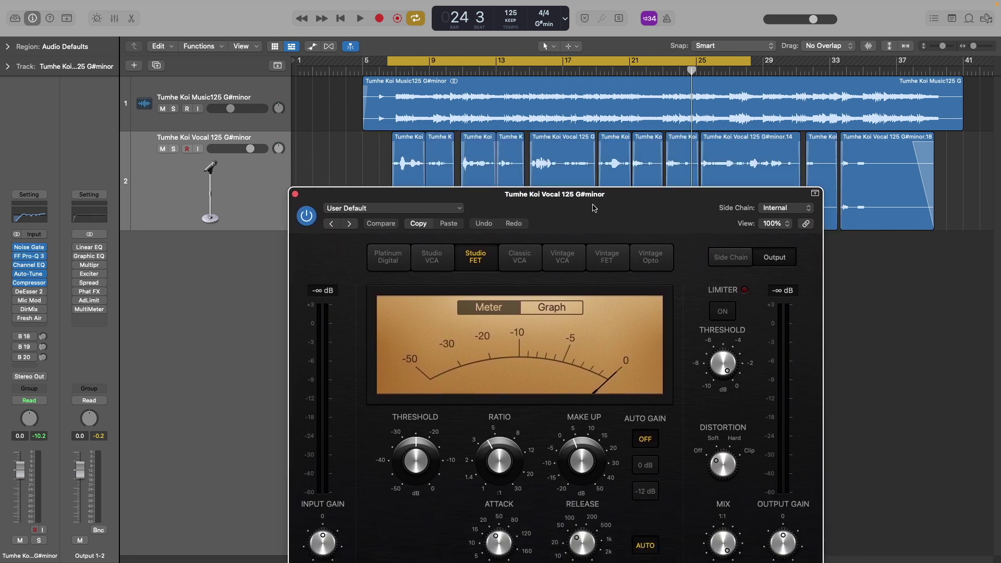
{"action": "key", "text": "space"}
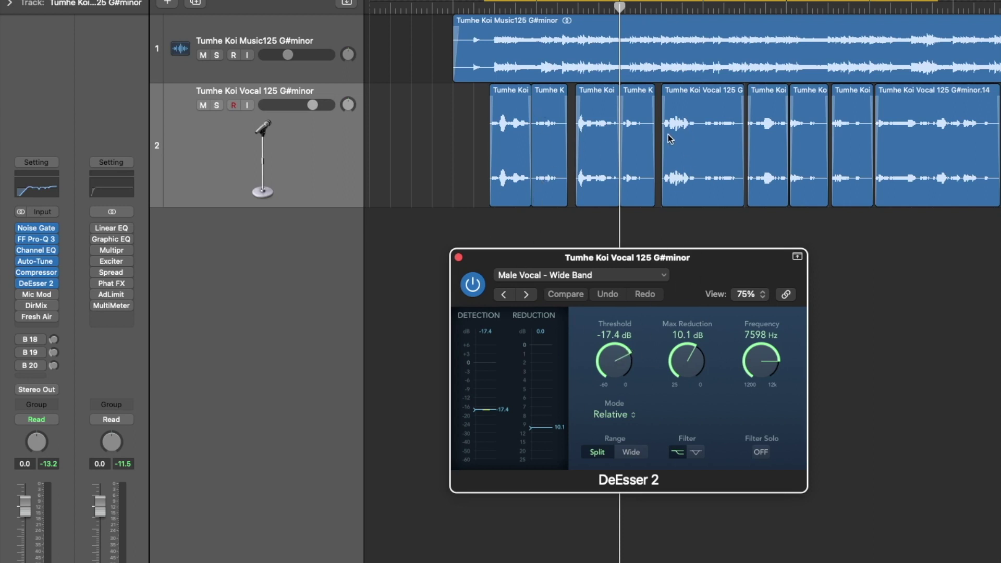
{"action": "left_click", "coordinate": [459, 257]}
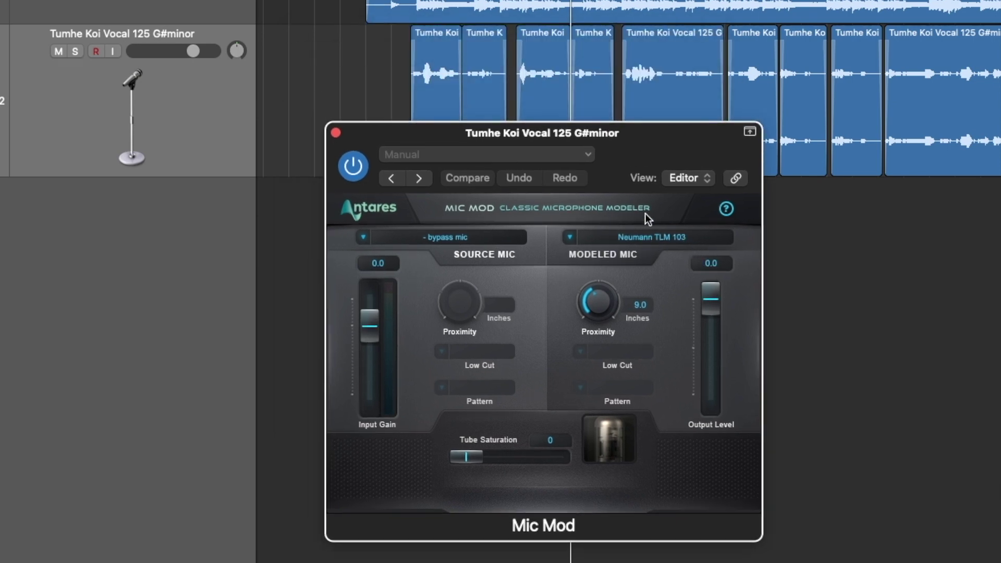
Step: Compare the vocal with Mic Mod bypassed and enabled during playback, leaving Mic Mod on
{"action": "left_click", "coordinate": [335, 133]}
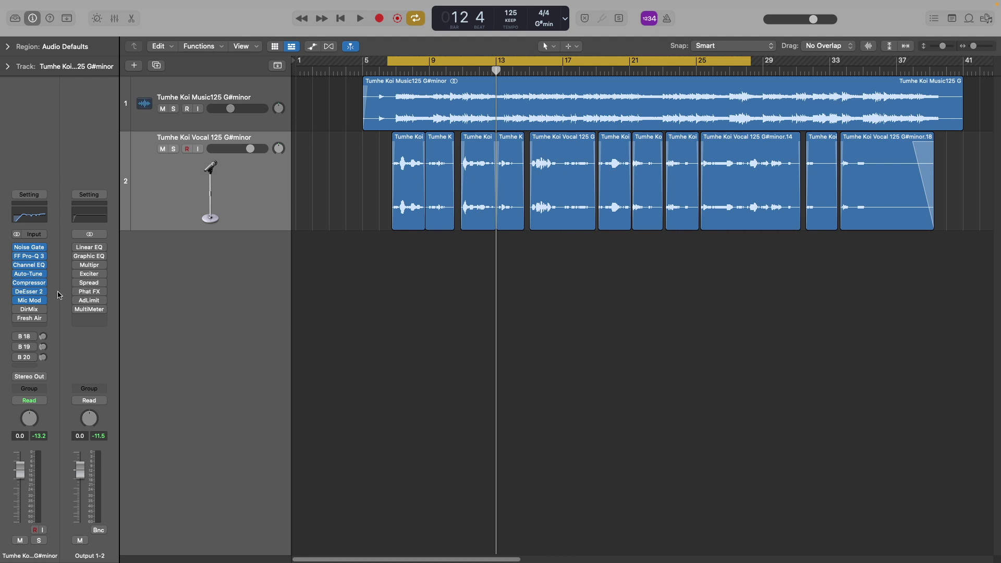
{"action": "left_click", "coordinate": [16, 300]}
{"action": "key", "text": "space"}
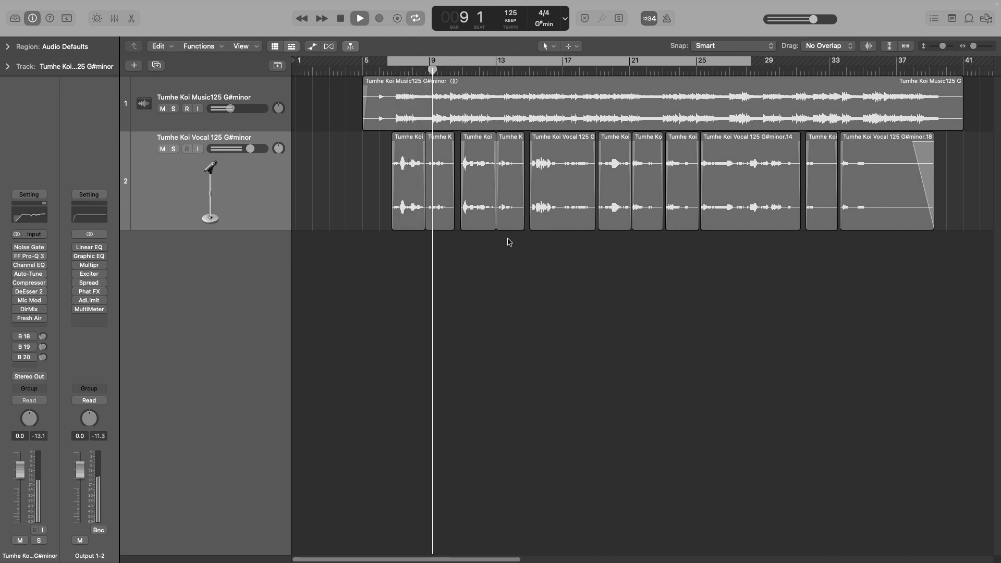
{"action": "mouse_move", "coordinate": [22, 304]}
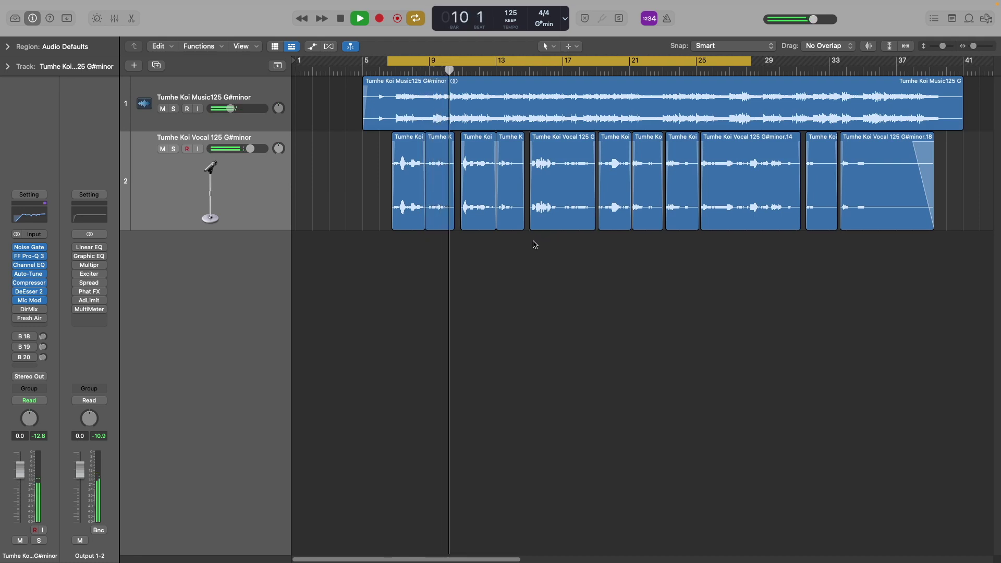
{"action": "key", "text": "space"}
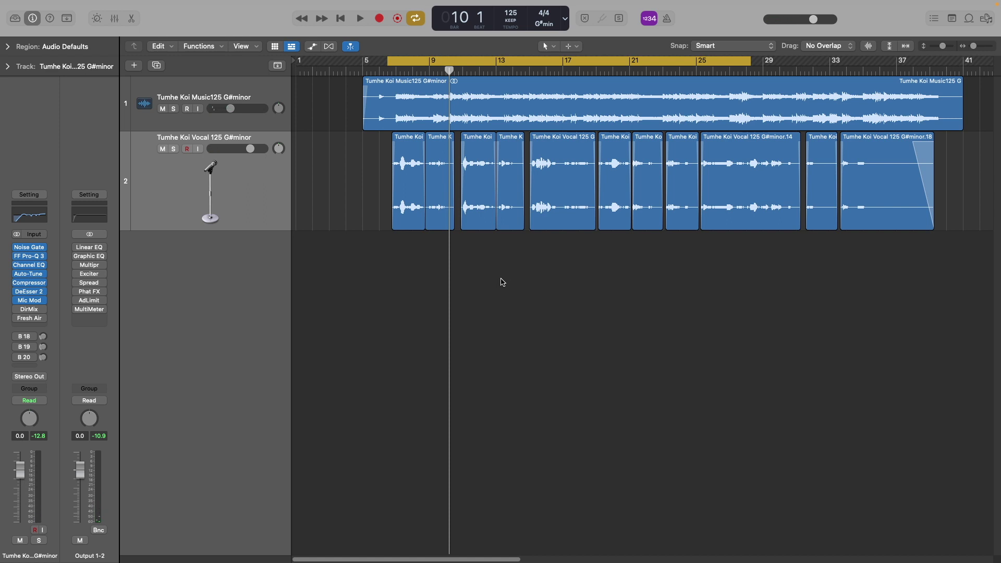
Step: Enable DirMix on the vocal track and listen to a short passage with it
{"action": "mouse_move", "coordinate": [17, 309]}
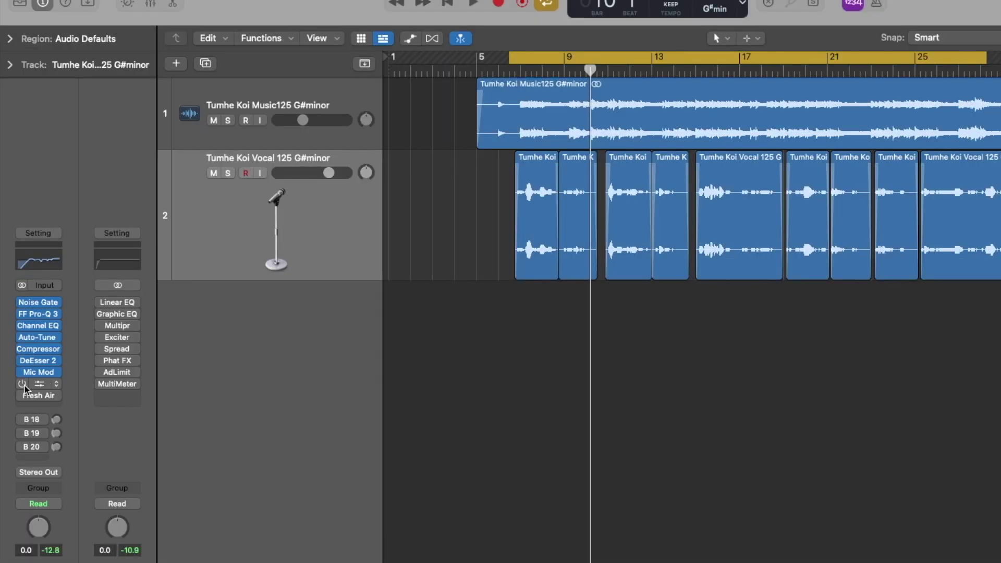
{"action": "left_click", "coordinate": [39, 384]}
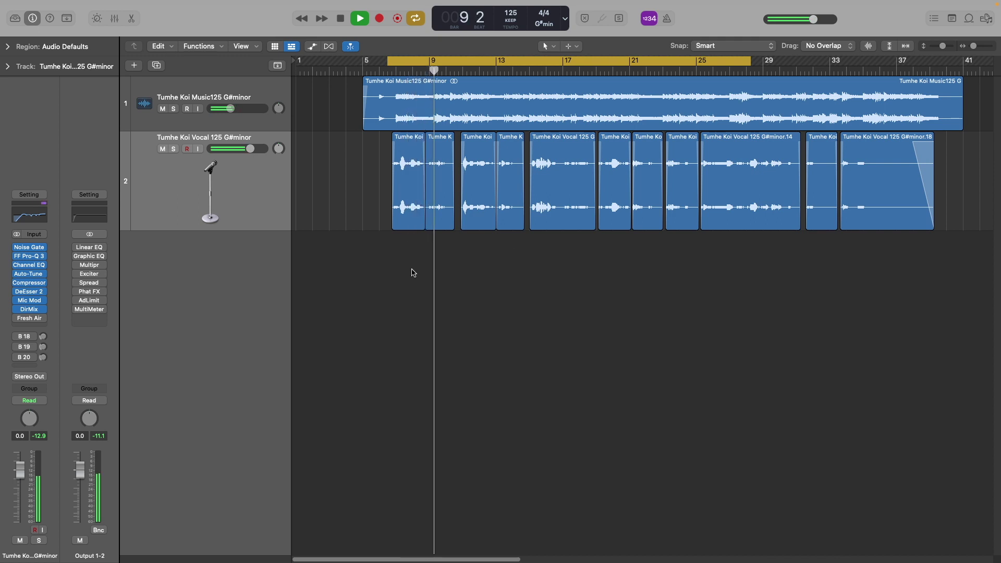
{"action": "key", "text": "space"}
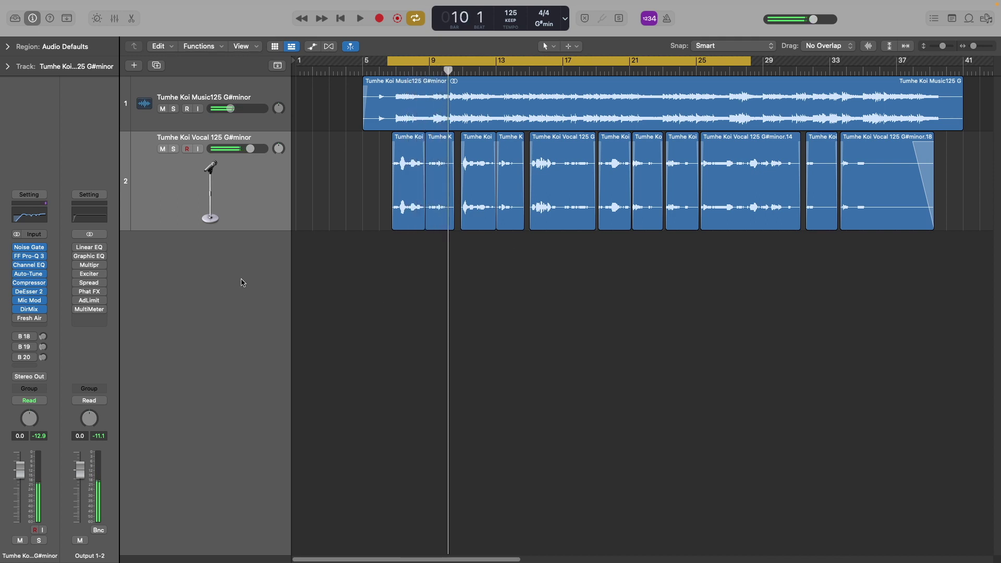
Step: Enable Fresh Air and the Bus 18 reverb send on the vocal track, auditioning each in playback
{"action": "left_click", "coordinate": [30, 319]}
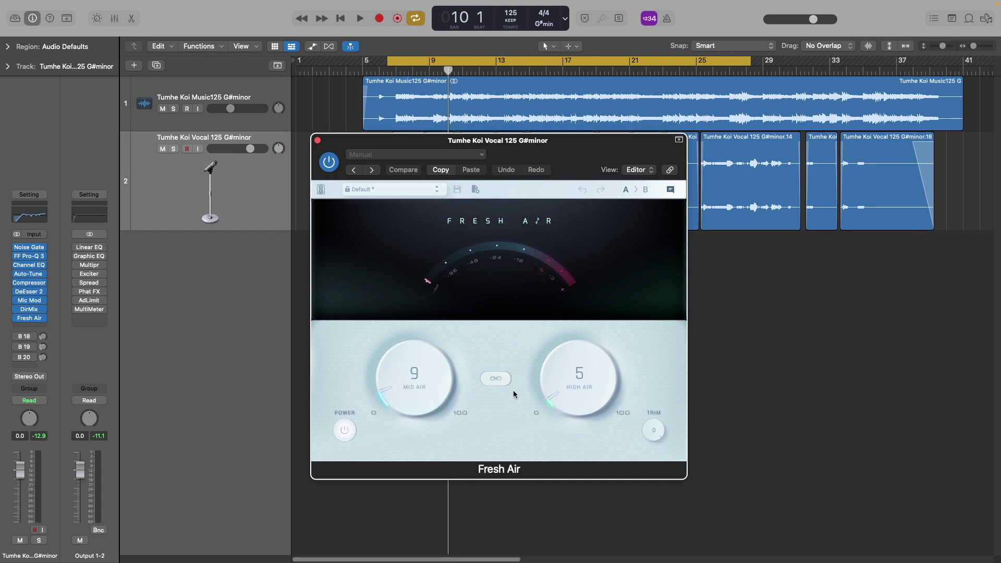
{"action": "left_click", "coordinate": [318, 140]}
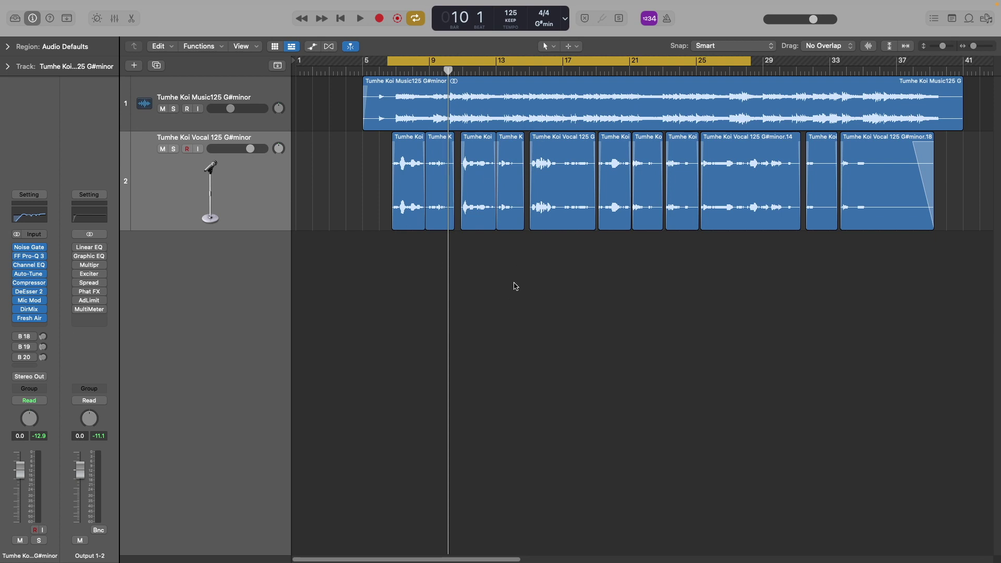
{"action": "key", "text": "space"}
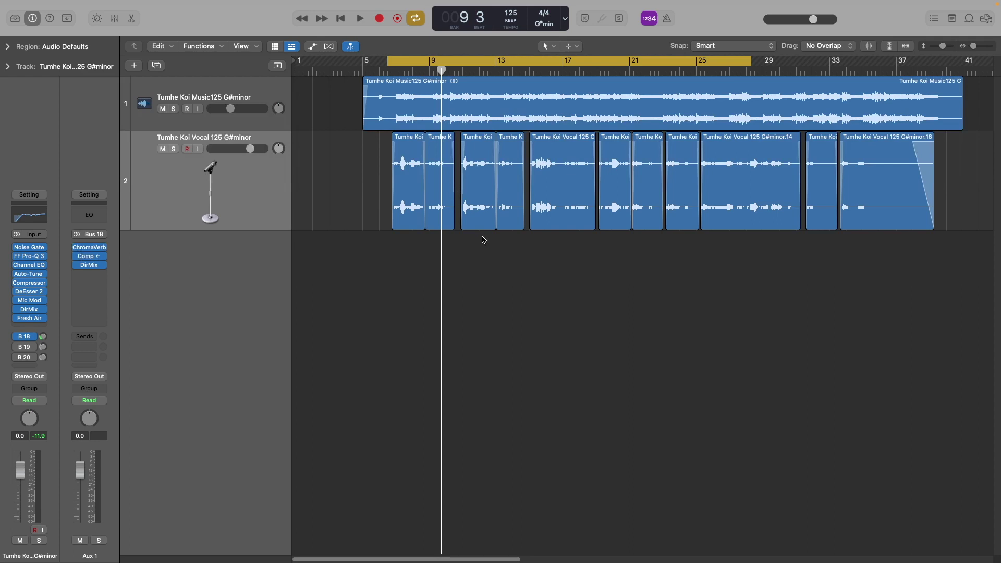
{"action": "key", "text": "space"}
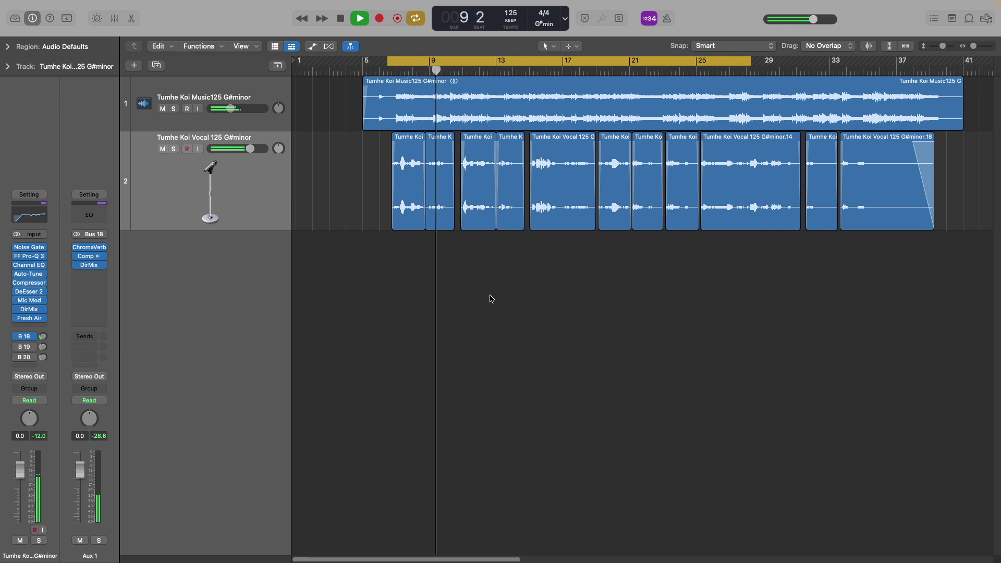
{"action": "key", "text": "space"}
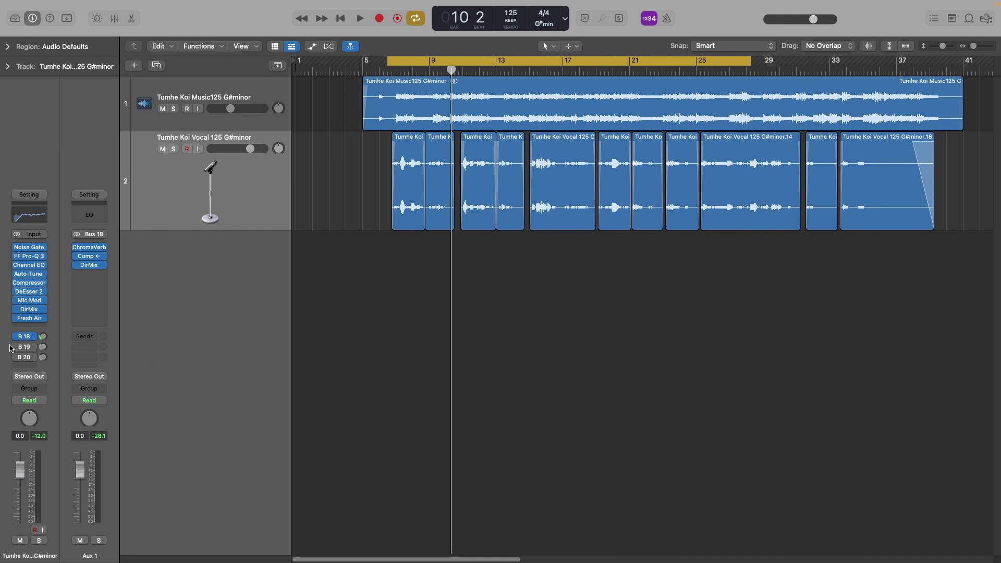
Step: Enable the vocal's Bus 19 send, review the Stereo Delay settings on Aux 2 and audition the delay
{"action": "left_click", "coordinate": [27, 351]}
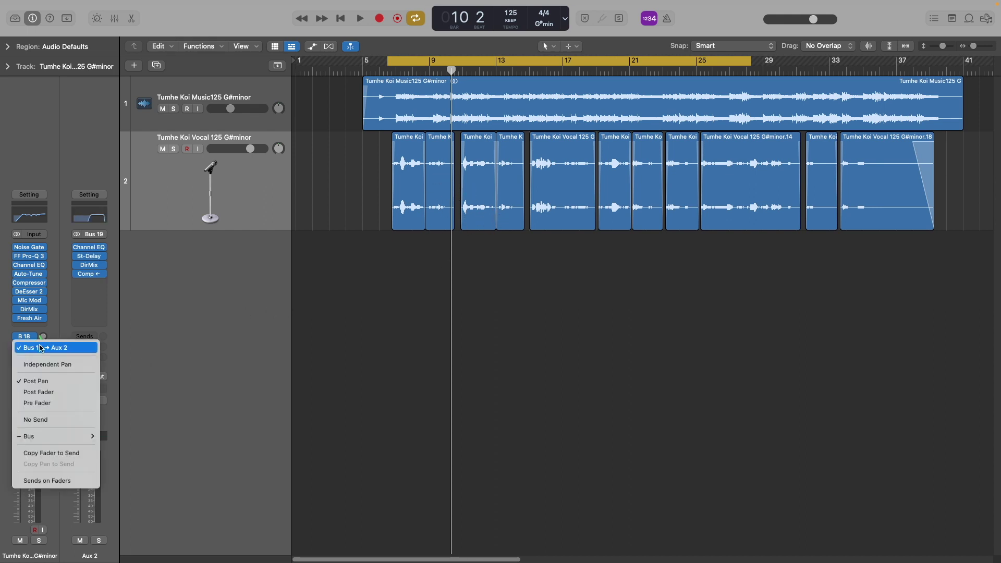
{"action": "left_click", "coordinate": [244, 326]}
{"action": "left_click", "coordinate": [89, 256]}
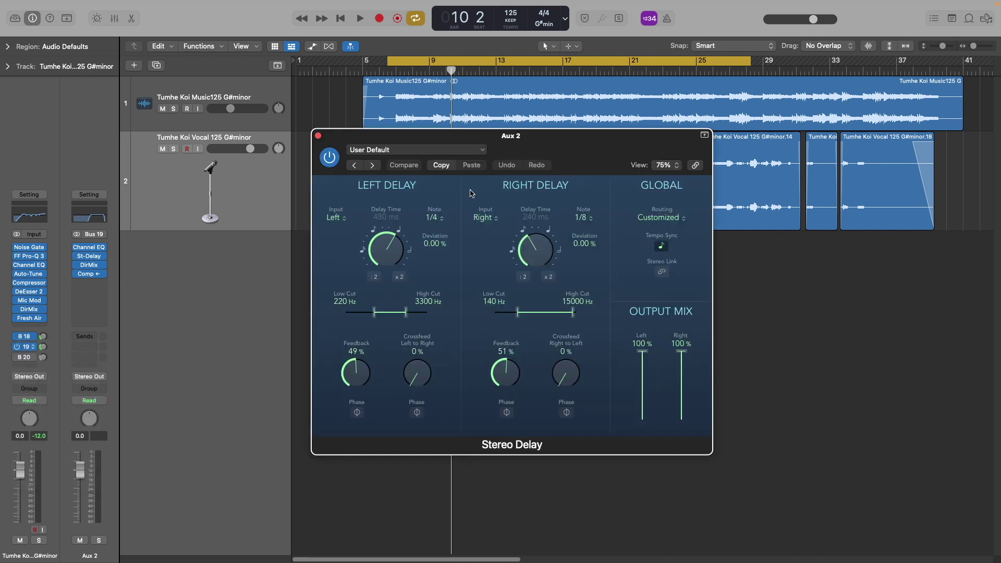
{"action": "left_click", "coordinate": [318, 136]}
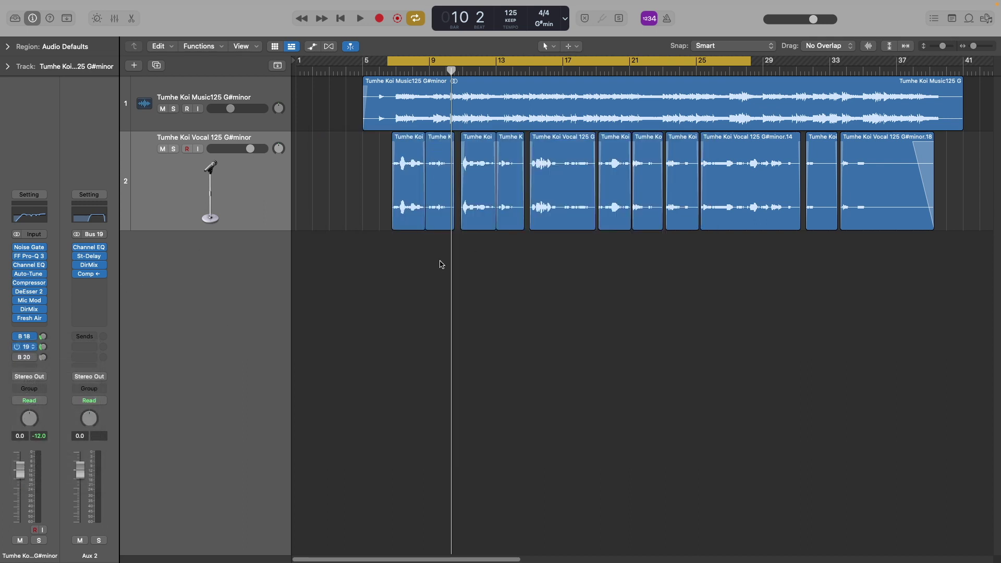
{"action": "key", "text": "space"}
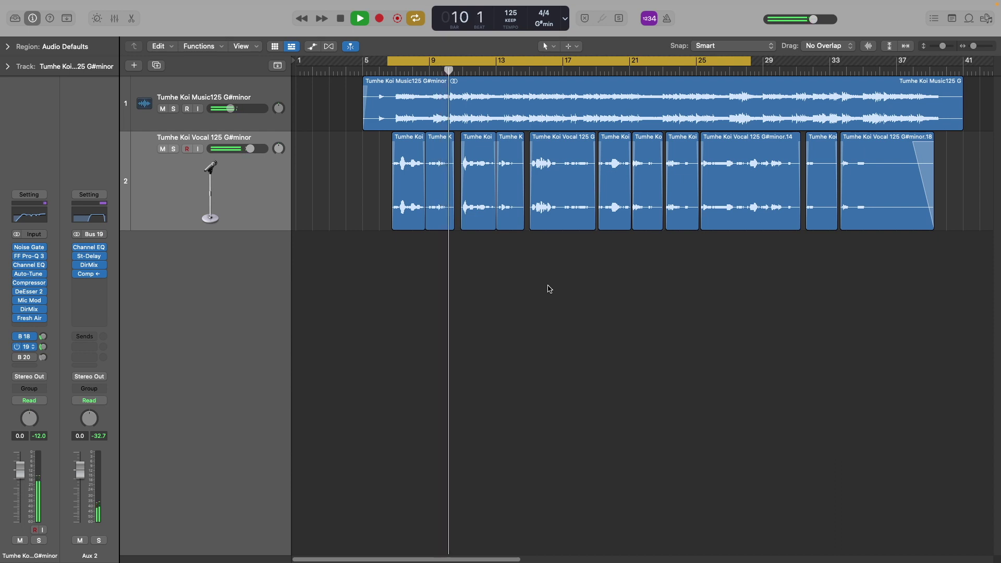
{"action": "key", "text": "space"}
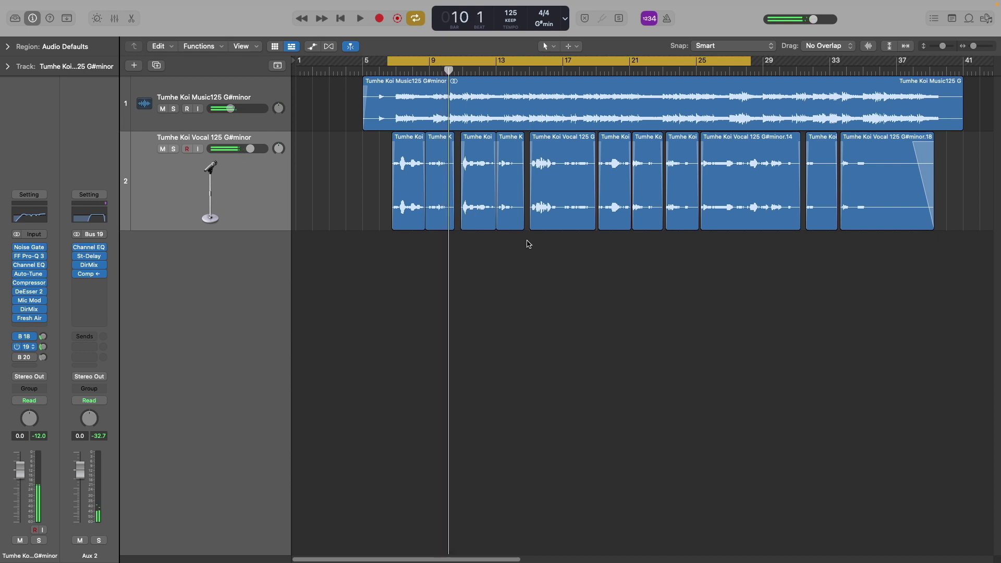
Step: Enable the vocal's Bus 20 send, review the KSHMR plug-in on Aux 3 and audition the effect
{"action": "left_click", "coordinate": [25, 357]}
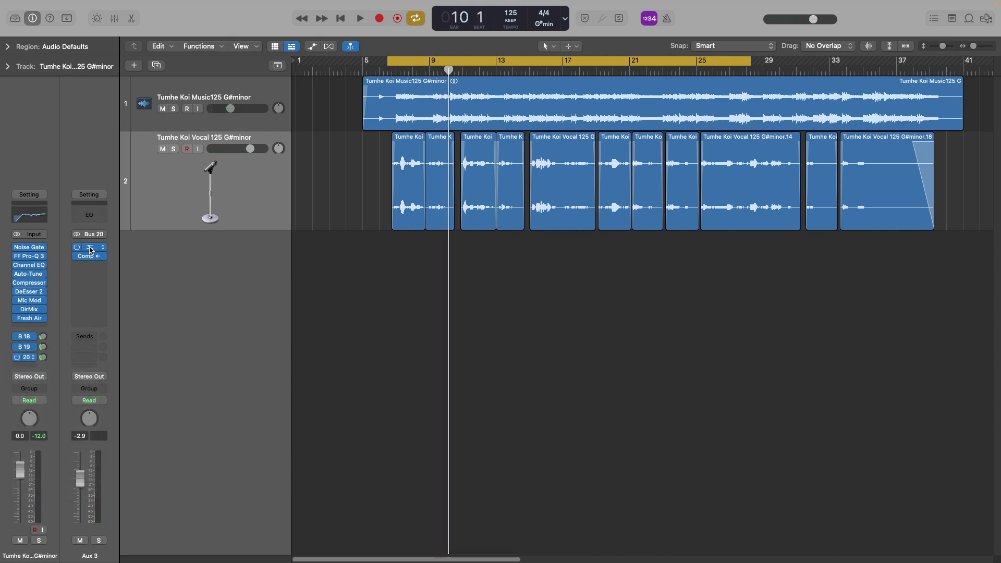
{"action": "left_click", "coordinate": [90, 248]}
{"action": "left_click", "coordinate": [318, 136]}
{"action": "key", "text": "space"}
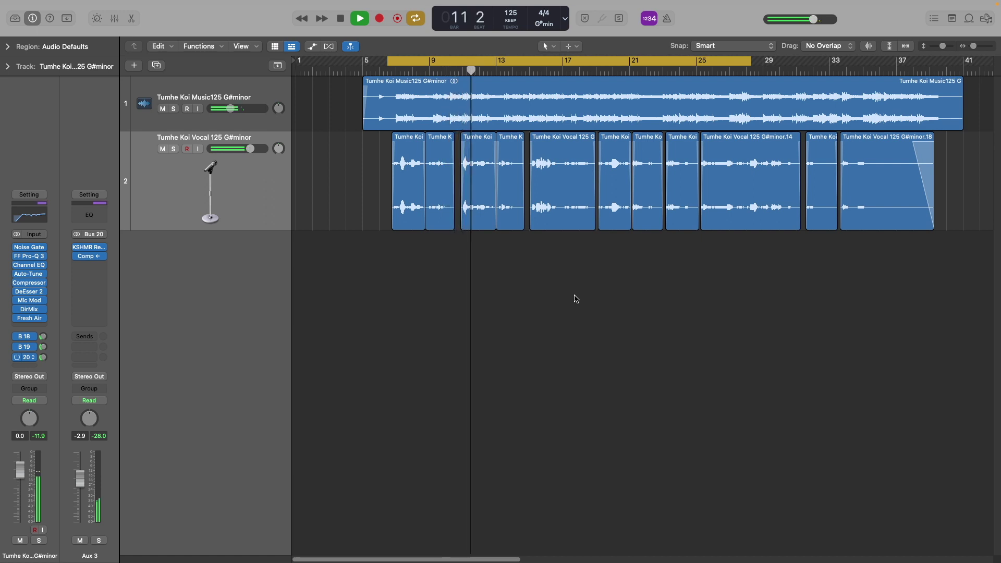
{"action": "key", "text": "space"}
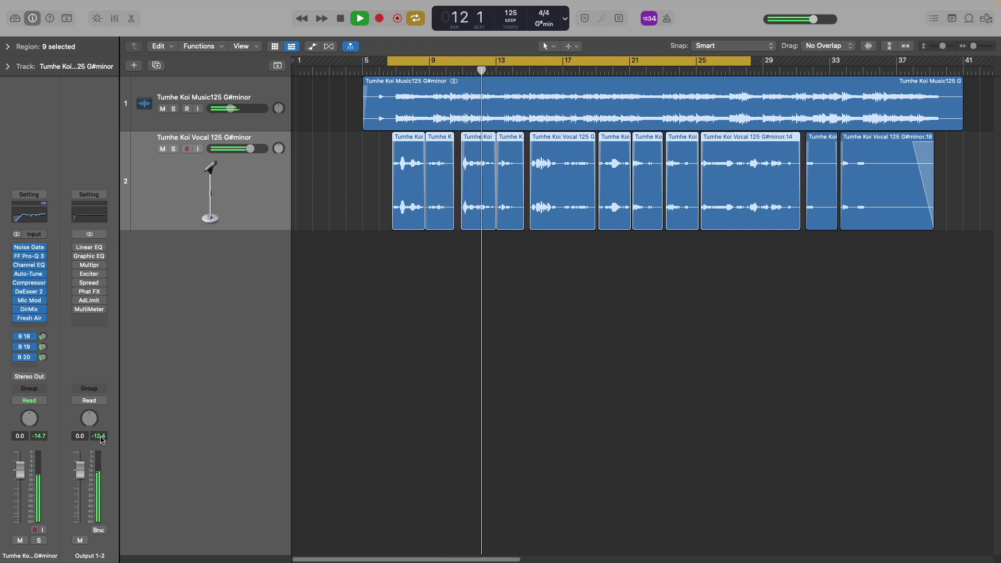
Step: Enable all the mastering plug-ins on Output 1-2, from Linear EQ to MultiMeter, and play the song
{"action": "key", "text": "space"}
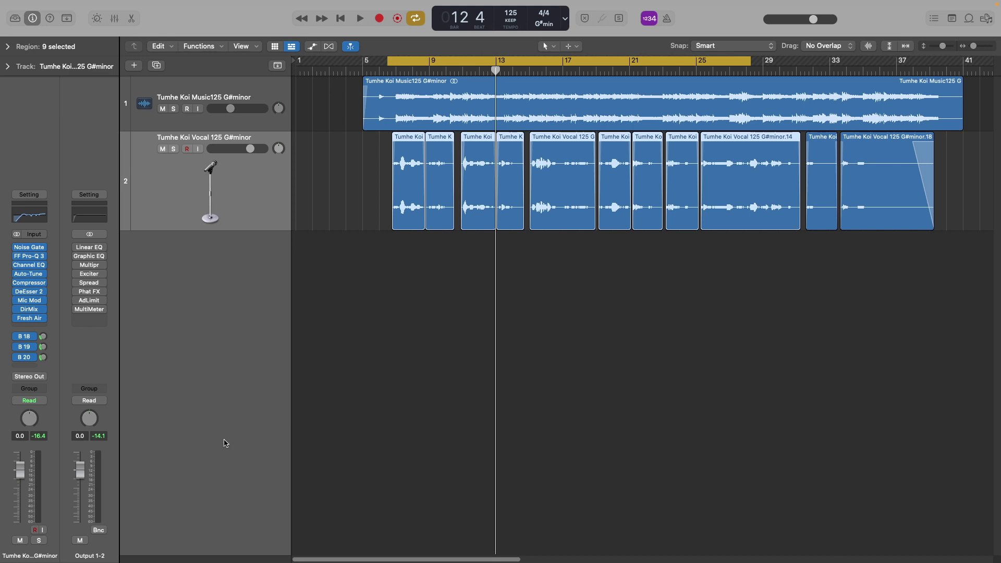
{"action": "key", "text": "x"}
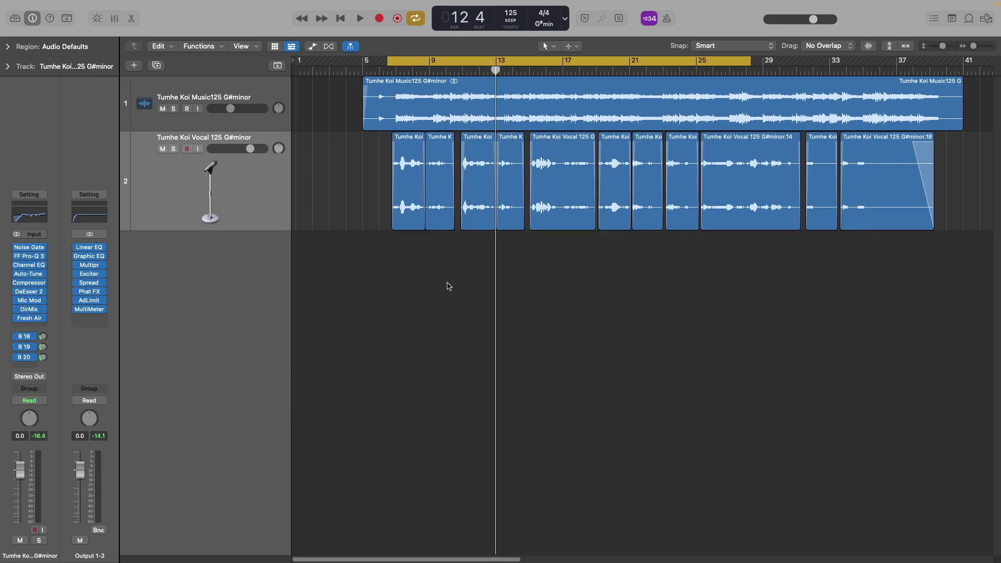
{"action": "key", "text": "space"}
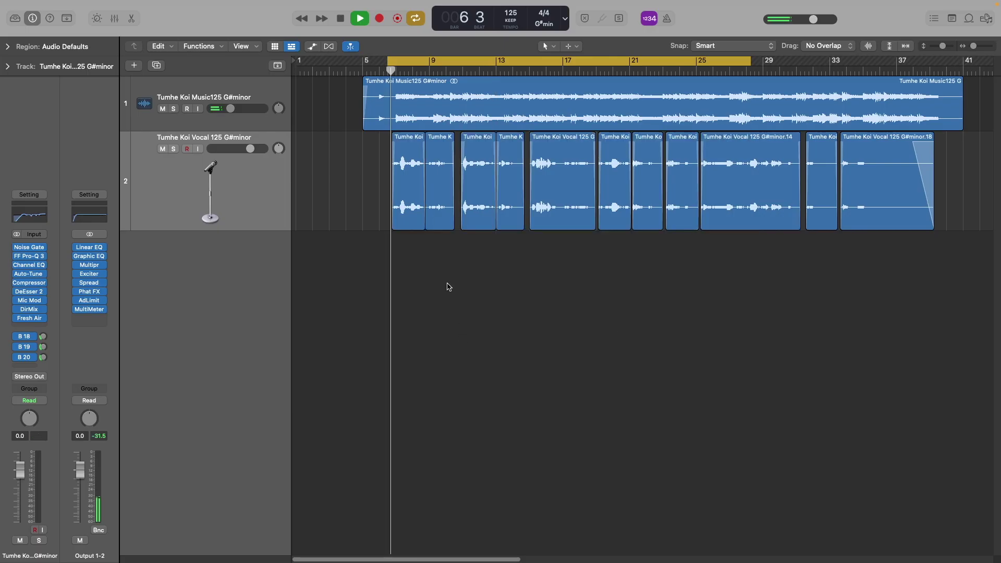